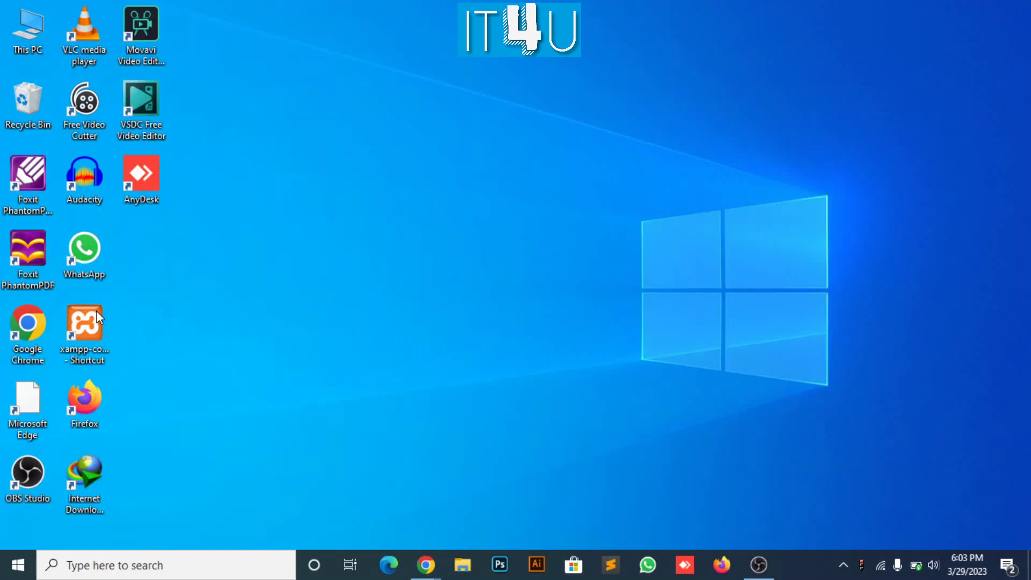
Launch Google Chrome from its desktop shortcut to a new Google start tab
{"action": "double_click", "coordinate": [36, 326]}
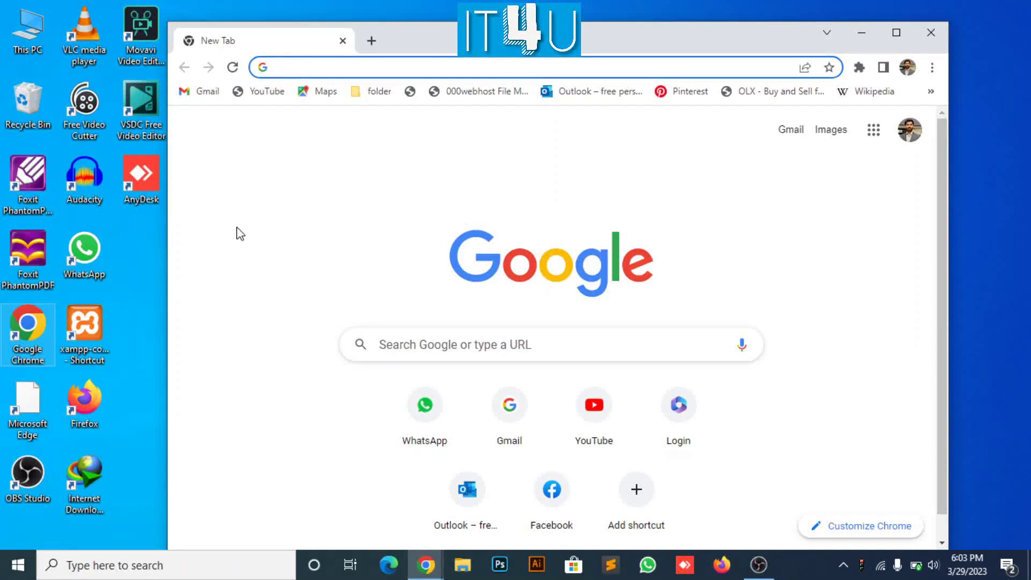
Open Bookmark manager from Chrome's Bookmarks menu and maximize the window
{"action": "left_click", "coordinate": [932, 67]}
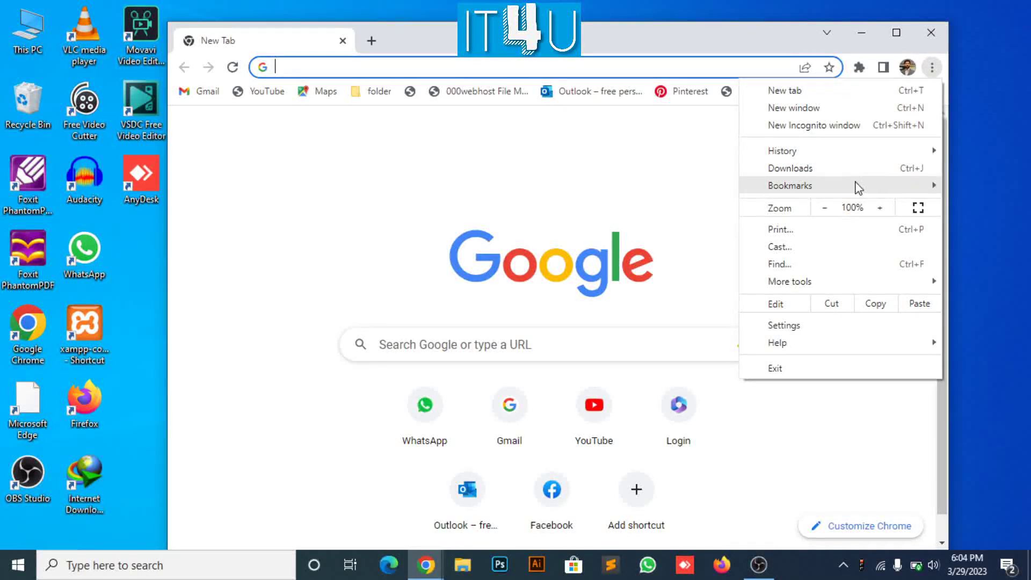
{"action": "mouse_move", "coordinate": [791, 185]}
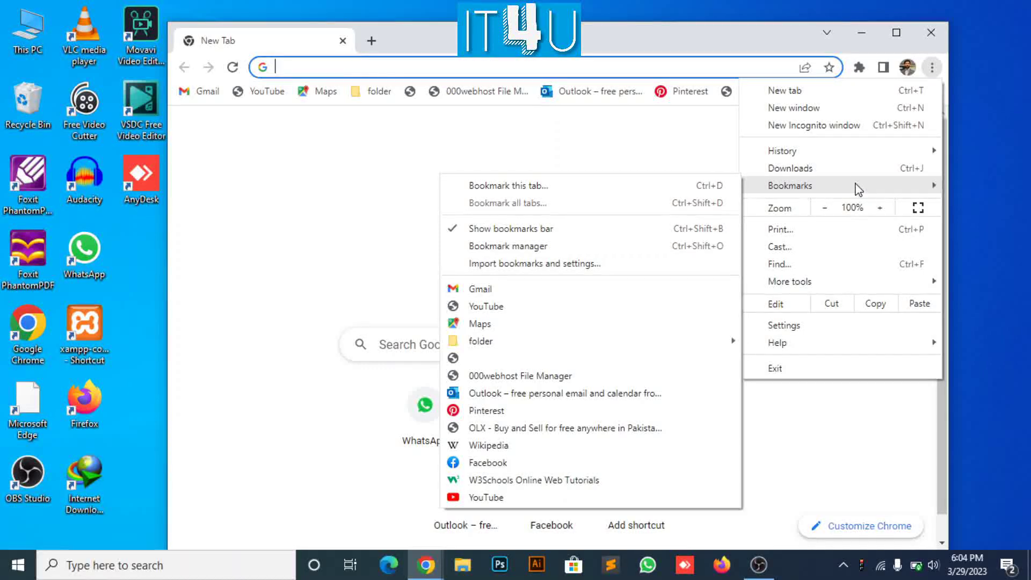
{"action": "left_click", "coordinate": [633, 251]}
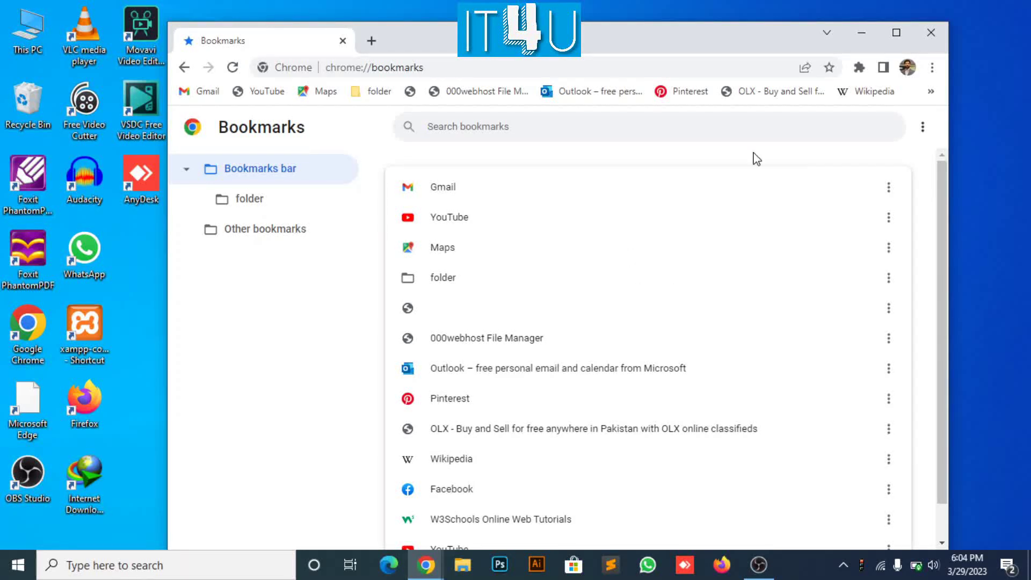
{"action": "left_click", "coordinate": [898, 34]}
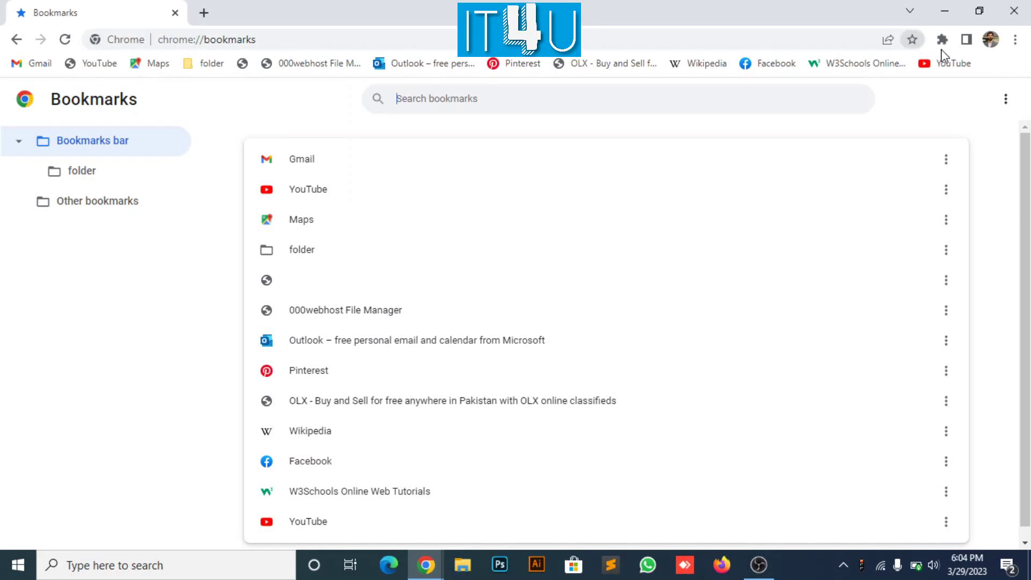
Choose Export bookmarks from the Organize menu, bringing up the Save As dialog
{"action": "left_click", "coordinate": [1008, 103]}
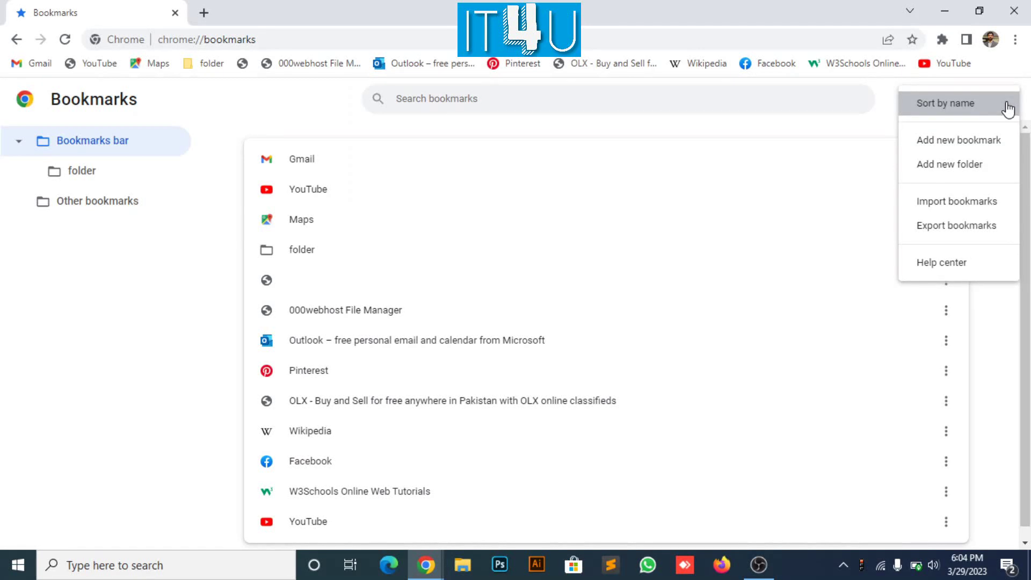
{"action": "left_click", "coordinate": [970, 228]}
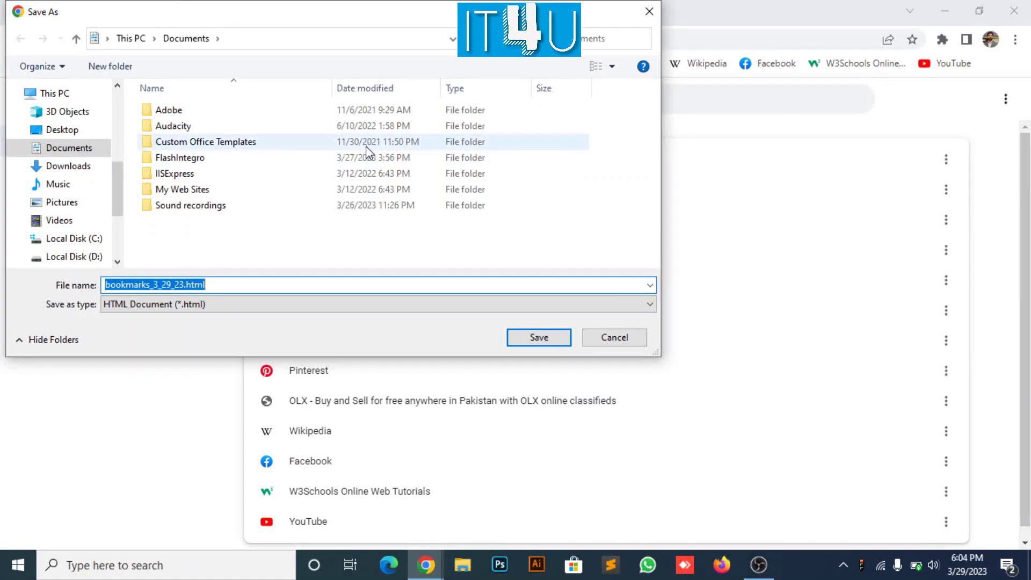
{"action": "mouse_move", "coordinate": [62, 130]}
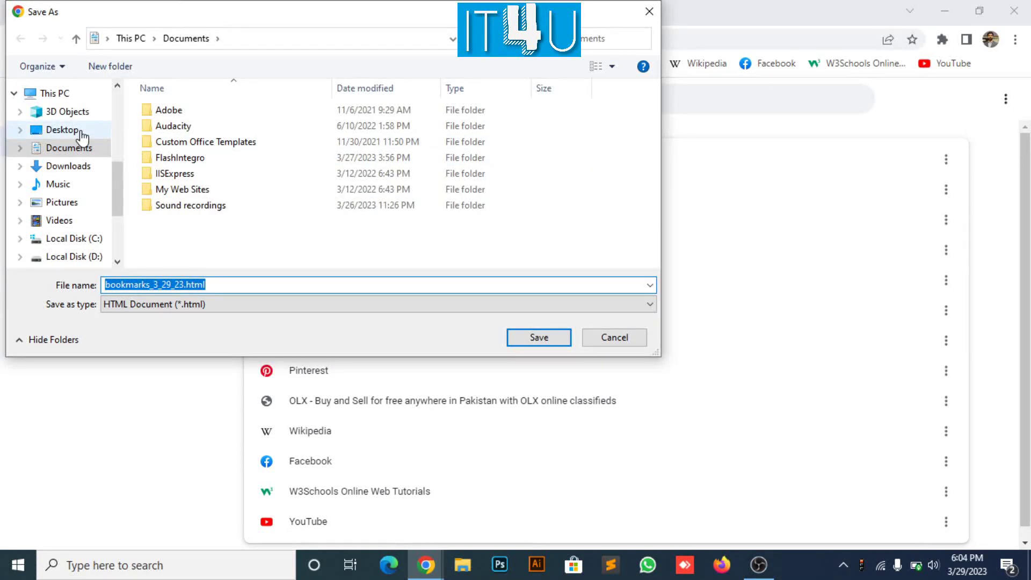
Choose Desktop as the save location and clear the default bookmarks file name
{"action": "left_click", "coordinate": [64, 130]}
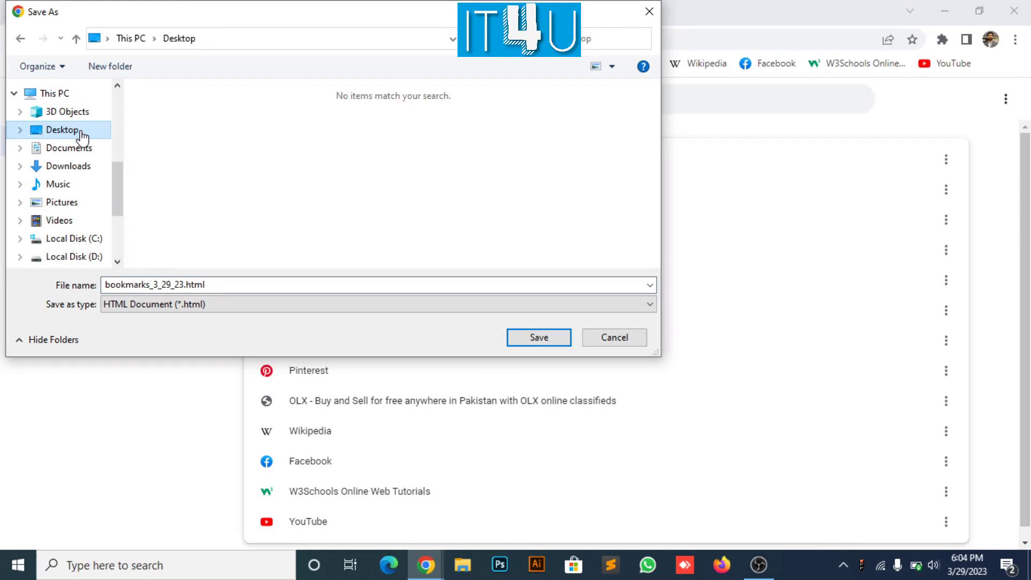
{"action": "left_click", "coordinate": [240, 284]}
{"action": "left_click", "coordinate": [241, 284]}
{"action": "key", "text": "Left"}
{"action": "key", "text": "Left"}
{"action": "key", "text": "Left"}
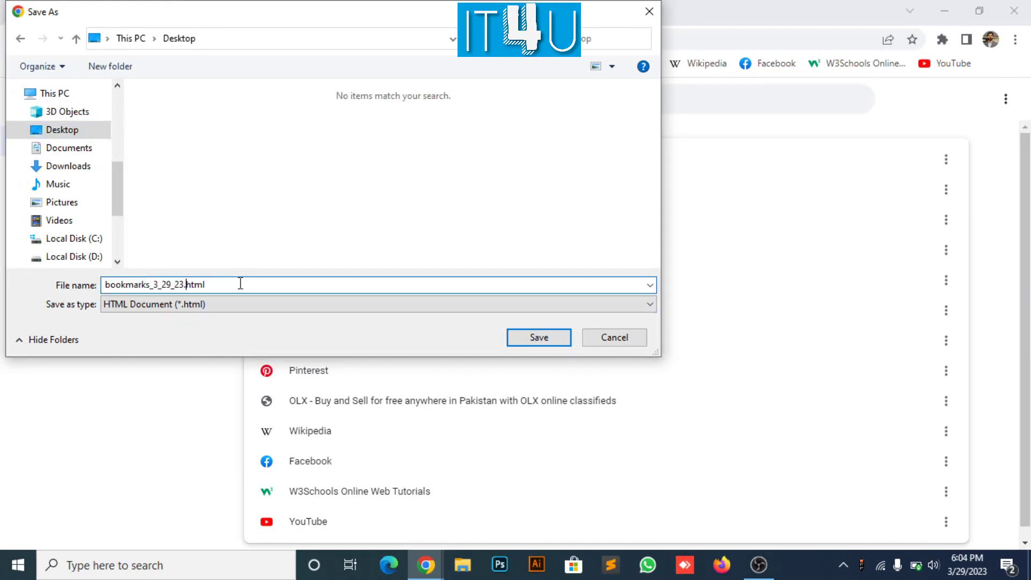
{"action": "key", "text": "BackSpace"}
{"action": "key", "text": "BackSpace"}
{"action": "key", "text": "BackSpace"}
{"action": "key", "text": "BackSpace"}
{"action": "key", "text": "BackSpace"}
{"action": "key", "text": "BackSpace"}
{"action": "key", "text": "BackSpace"}
{"action": "key", "text": "BackSpace"}
{"action": "type", "text": "m"}
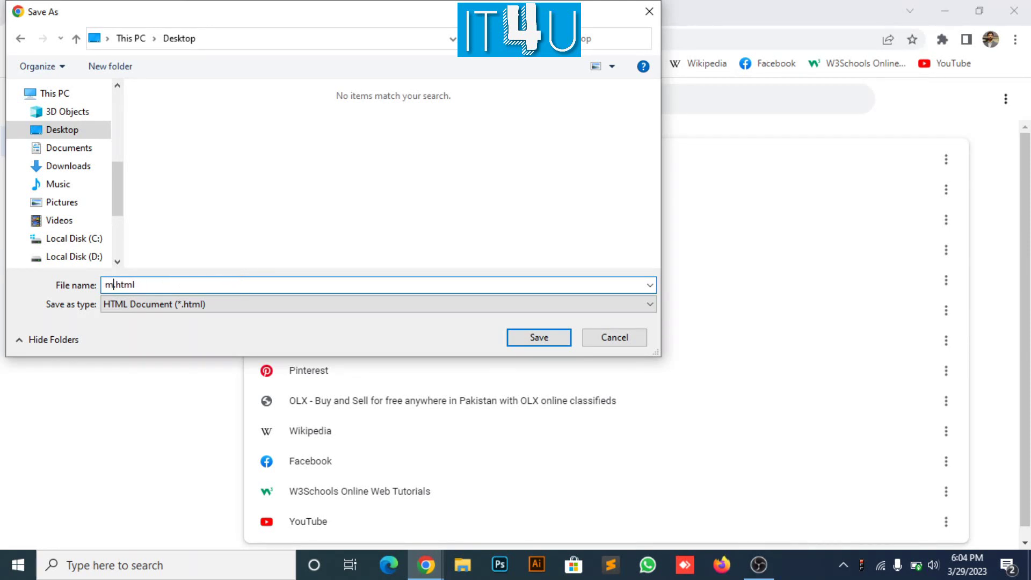
Name the export 'My Bookmark File.html', save it, and minimize Chrome
{"action": "key", "text": "BackSpace"}
{"action": "type", "text": "My"}
{"action": "type", "text": " B"}
{"action": "type", "text": "ookma"}
{"action": "type", "text": "rk "}
{"action": "type", "text": "Fil"}
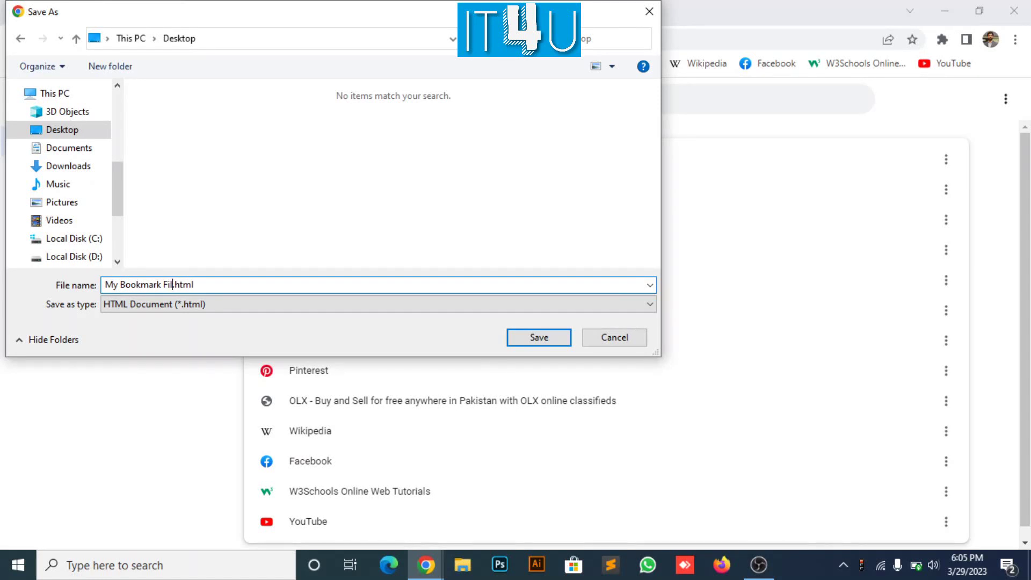
{"action": "type", "text": "e"}
{"action": "key", "text": "End"}
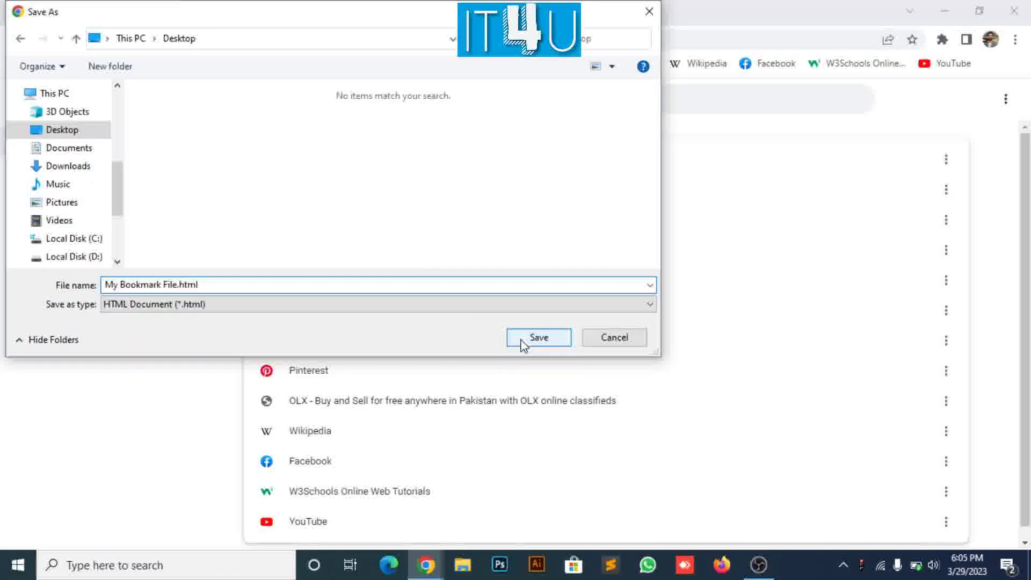
{"action": "left_click", "coordinate": [539, 338]}
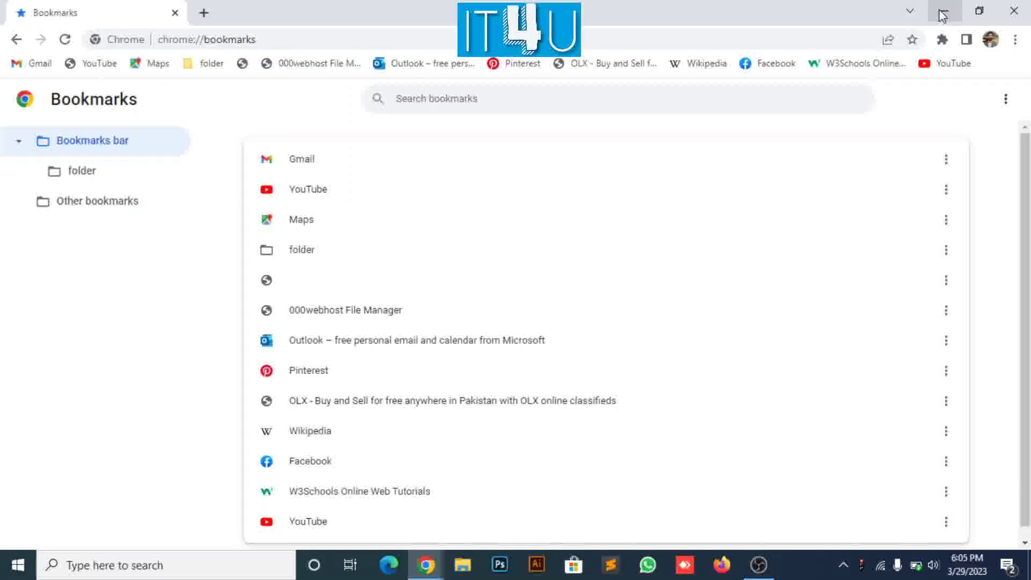
{"action": "left_click", "coordinate": [944, 10]}
Select My Bookmark File.html on the desktop, then relaunch Google Chrome
{"action": "left_click", "coordinate": [154, 272]}
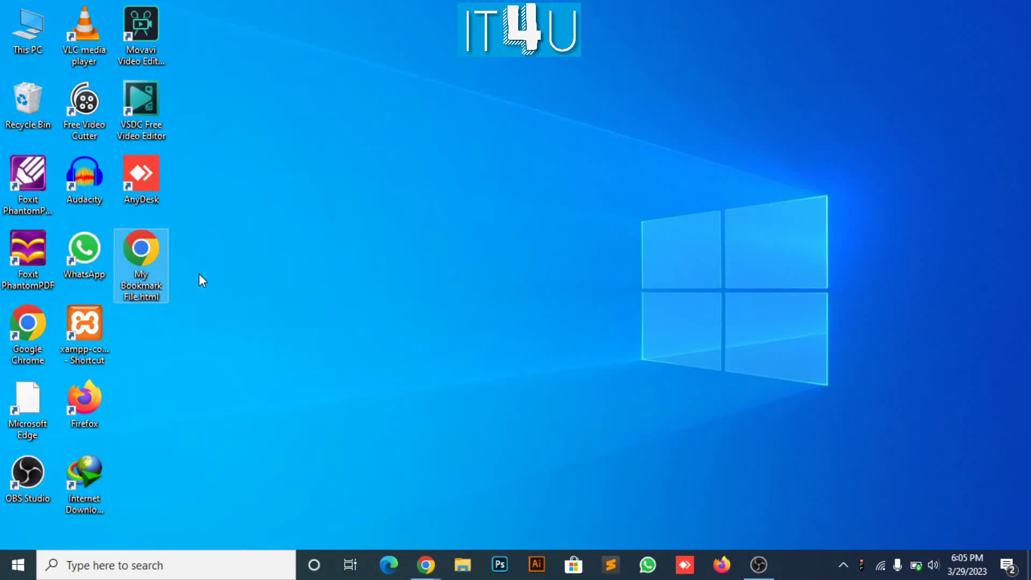
{"action": "double_click", "coordinate": [34, 325]}
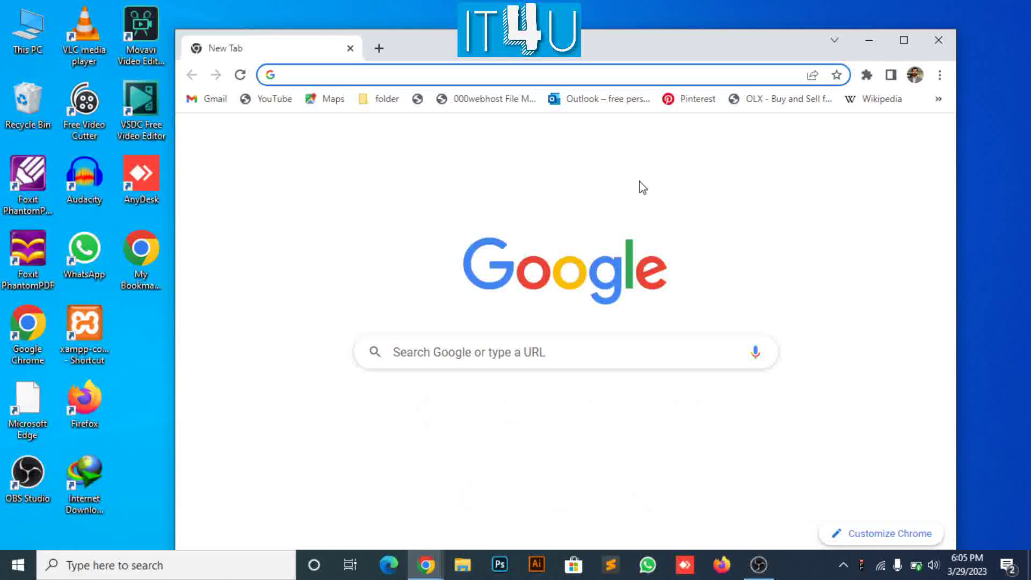
Reopen Bookmark manager from the Chrome menu in a maximized window
{"action": "left_click", "coordinate": [942, 75]}
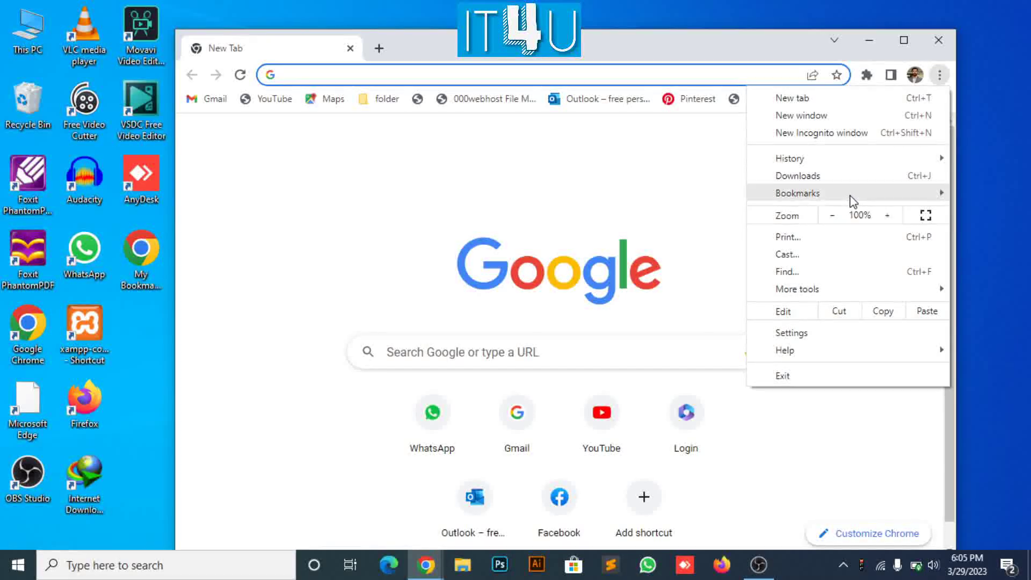
{"action": "mouse_move", "coordinate": [797, 193]}
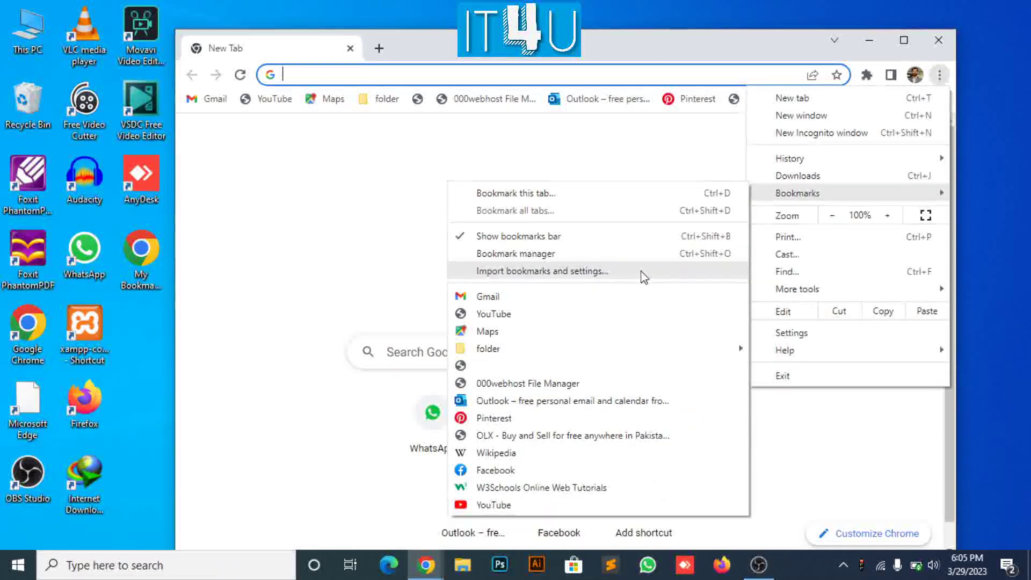
{"action": "left_click", "coordinate": [650, 265]}
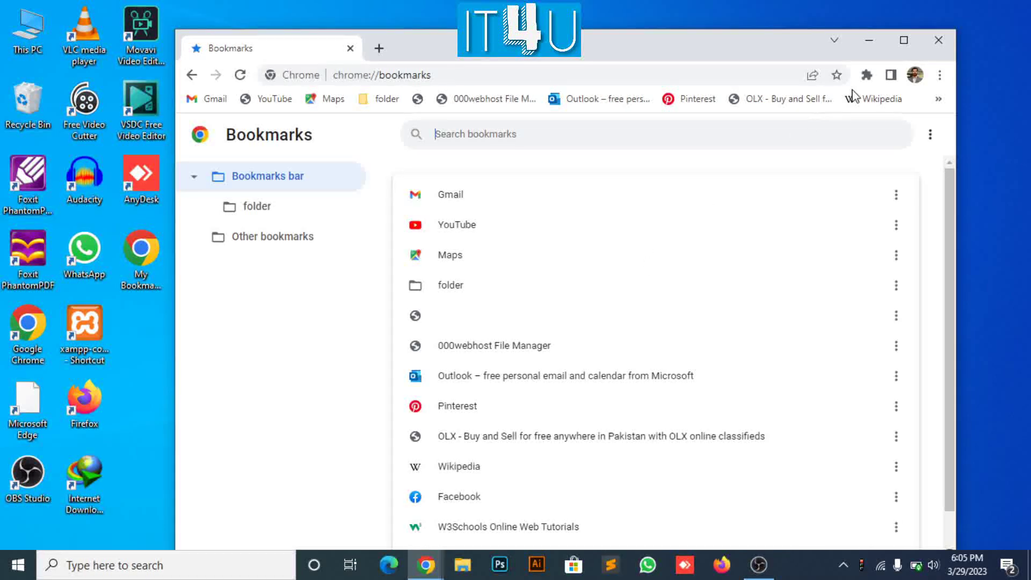
{"action": "left_click", "coordinate": [904, 40]}
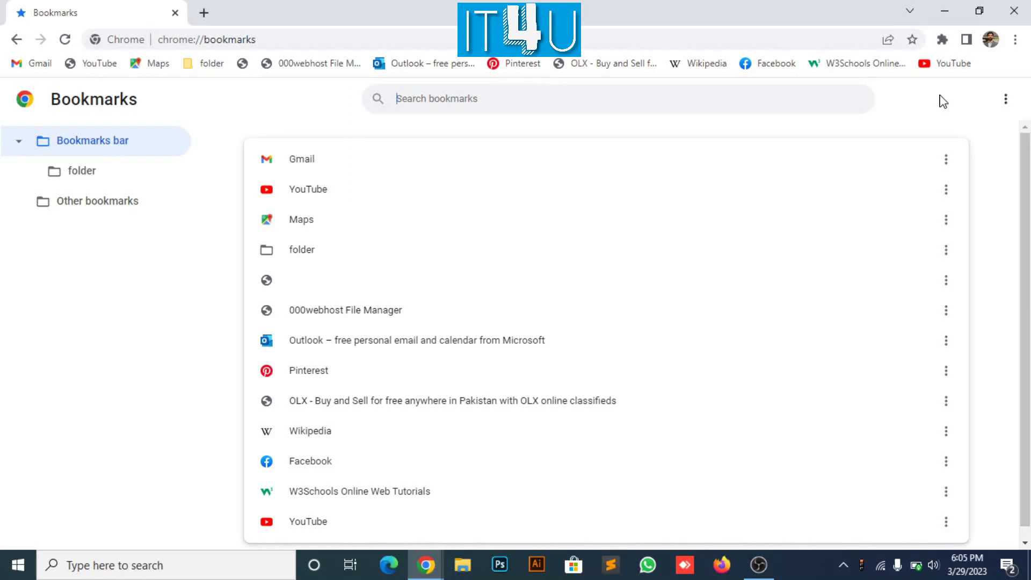
Choose Import bookmarks from the Organize menu, bringing up the Open dialog
{"action": "left_click", "coordinate": [1005, 102]}
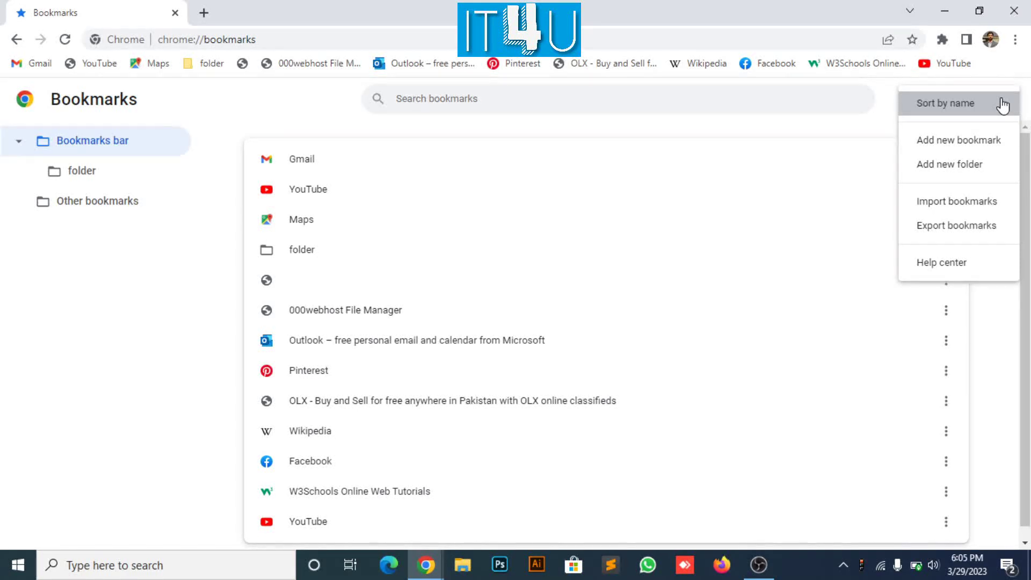
{"action": "left_click", "coordinate": [983, 202]}
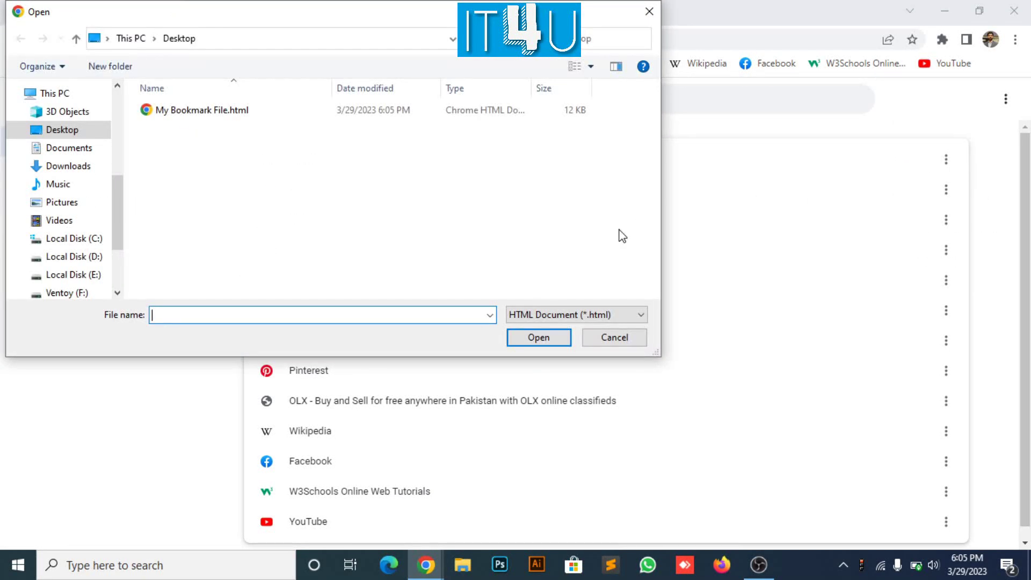
Select My Bookmark File.html on the Desktop so its name fills the File name box
{"action": "left_click", "coordinate": [228, 113]}
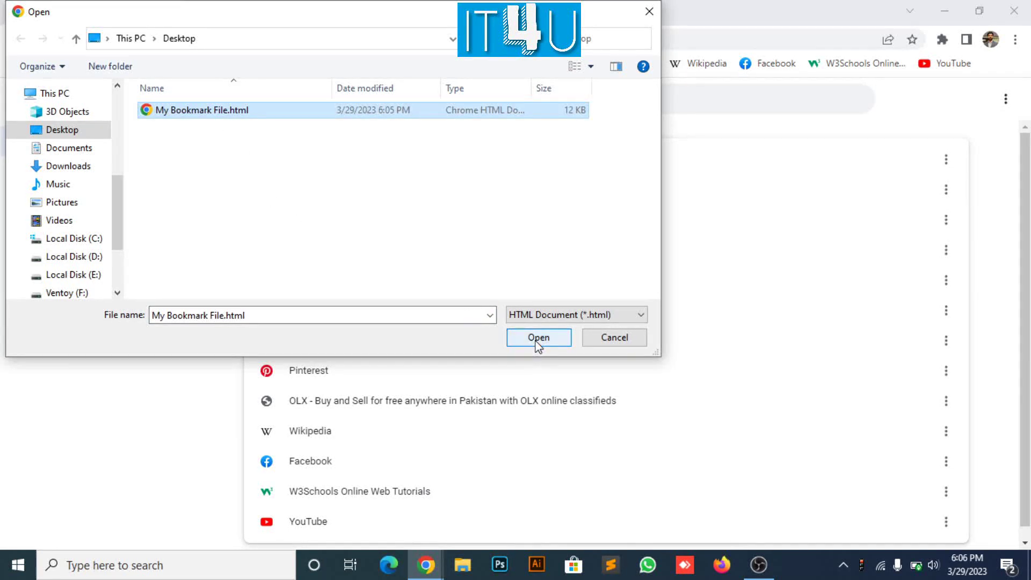